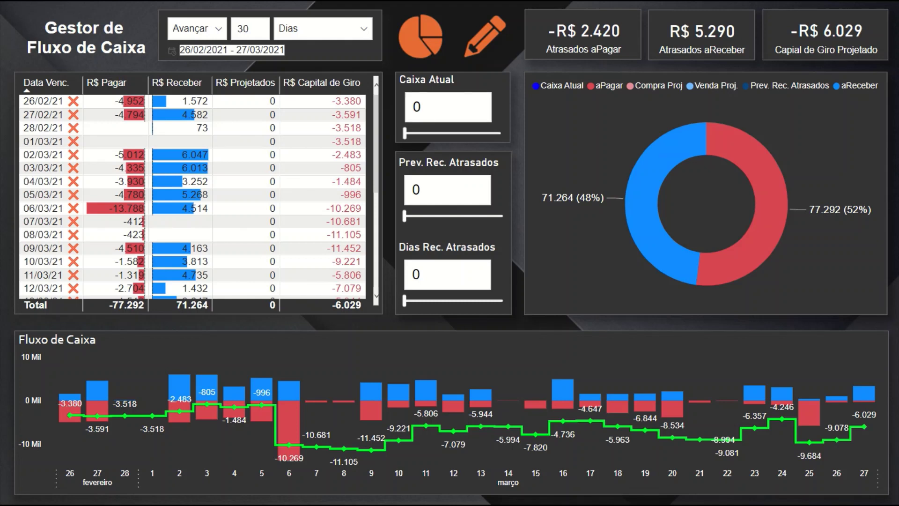
# Set Caixa Atual to 8.000 and extend the forward date period to 31 days.
pyautogui.moveTo(405, 133); pyautogui.dragTo(419, 134)
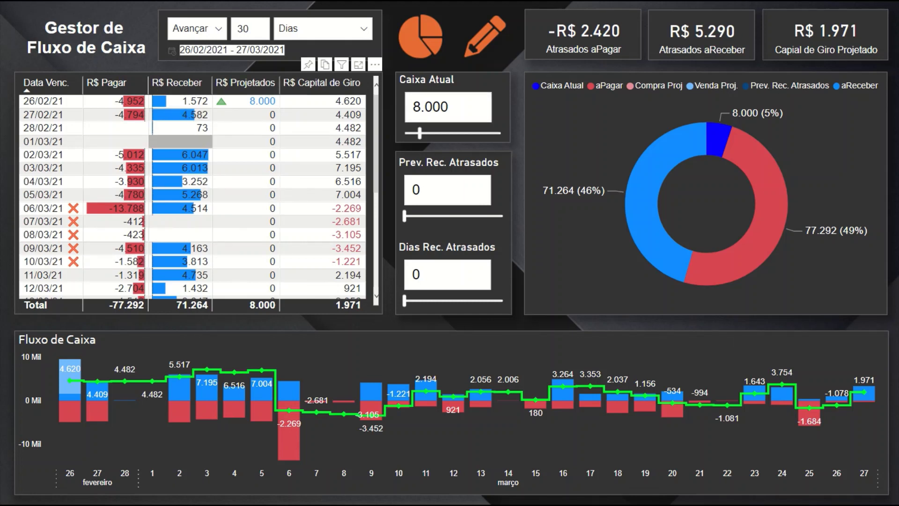
pyautogui.click(250, 28)
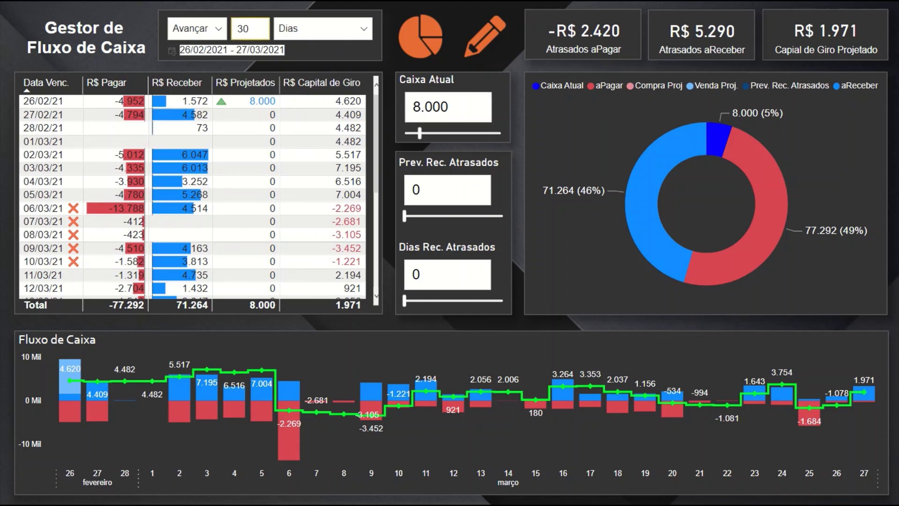
pyautogui.click(197, 28)
pyautogui.press('Return')
pyautogui.press('Tab')
pyautogui.write('31')
pyautogui.press('Return')
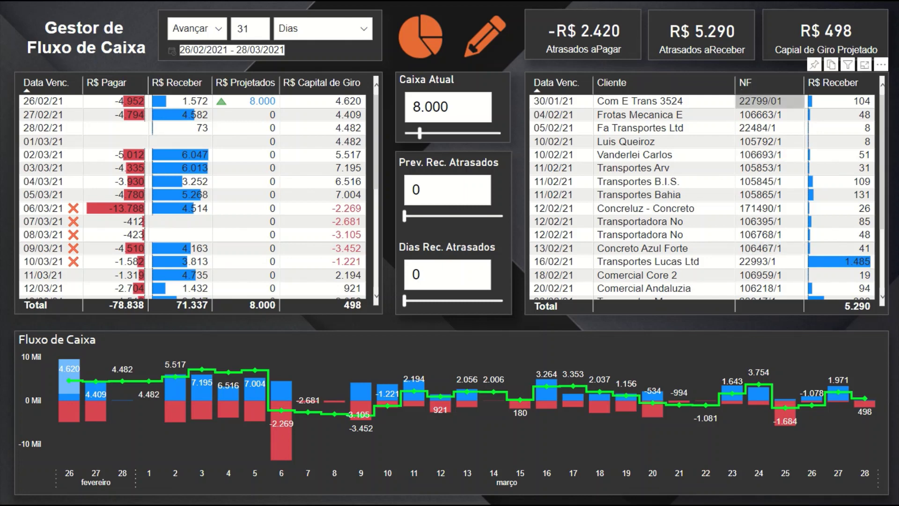
# Examine the overdue receivables table by due date, client, invoice and amount, from the oldest to the newest entries.
pyautogui.scroll(-3, 838, 119)
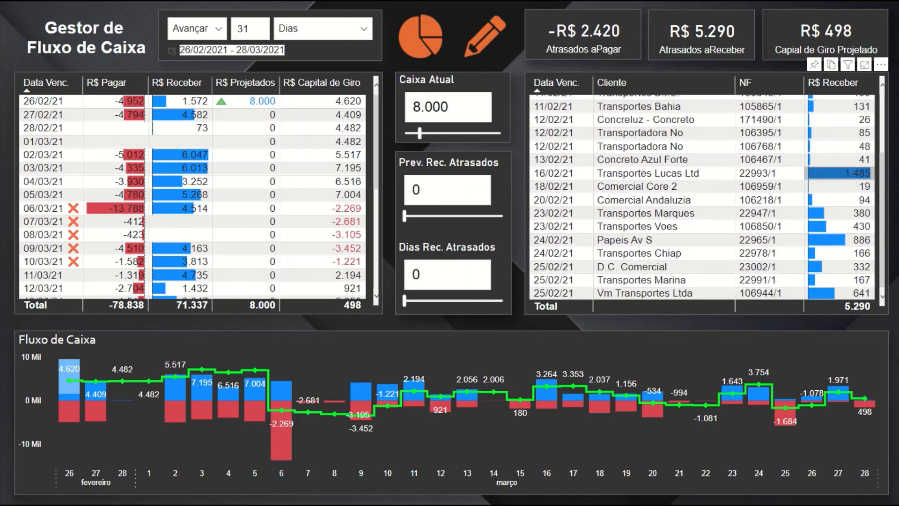
pyautogui.scroll(2, 838, 282)
pyautogui.scroll(1, 838, 281)
pyautogui.scroll(-3, 838, 280)
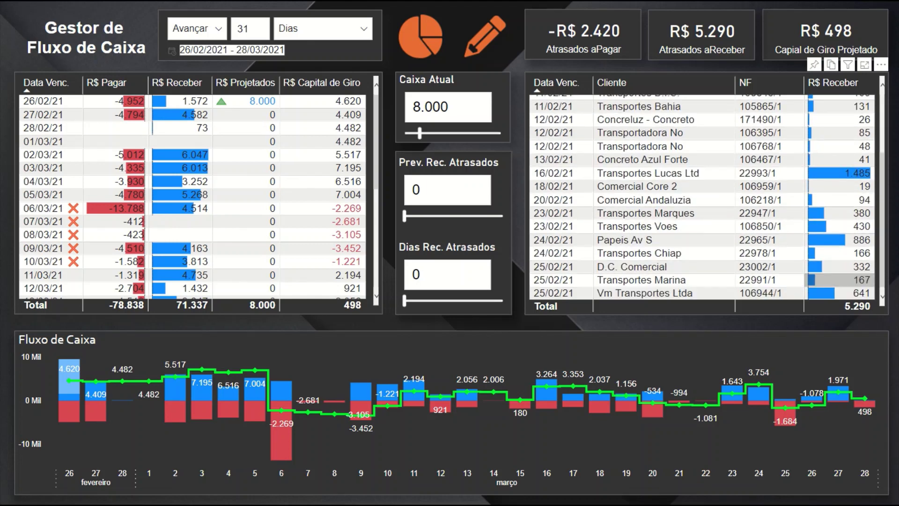
pyautogui.scroll(3, 839, 216)
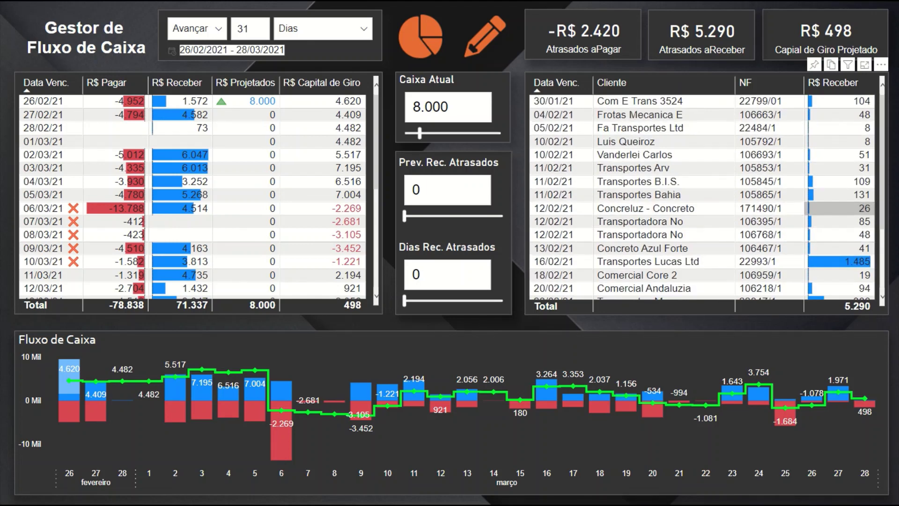
pyautogui.scroll(-3, 838, 215)
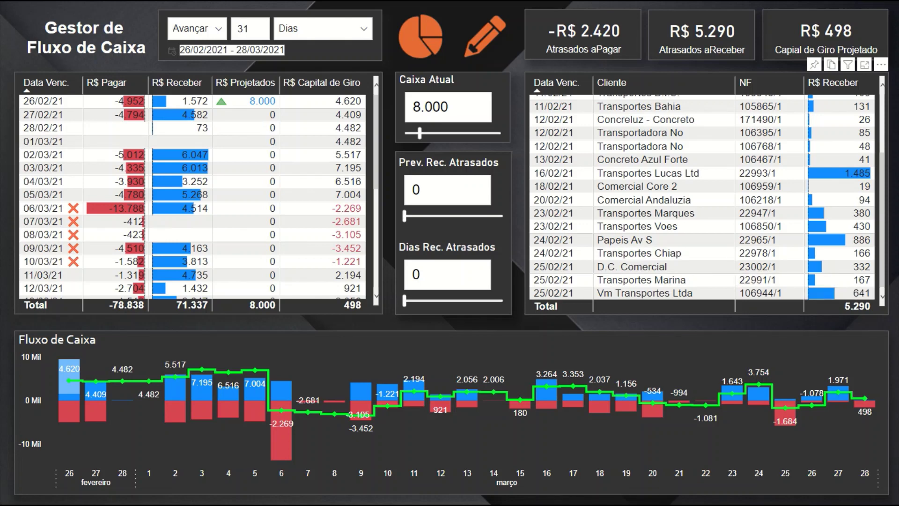
pyautogui.scroll(3, 655, 240)
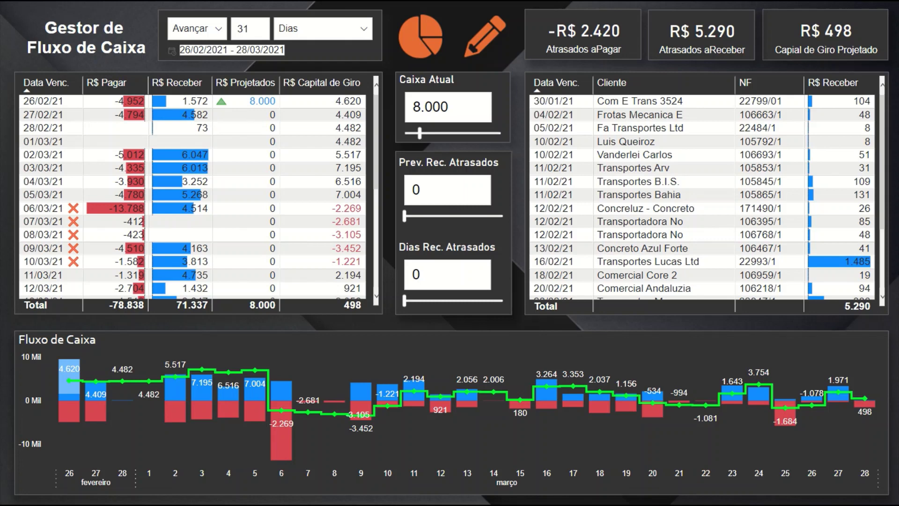
# Set Prev. Rec. Atrasados to 2.500 and Dias Rec. Atrasados to 5.
pyautogui.moveTo(404, 216)
pyautogui.mouseDown()
pyautogui.moveTo(419, 215)
pyautogui.moveTo(409, 216)
pyautogui.mouseUp()
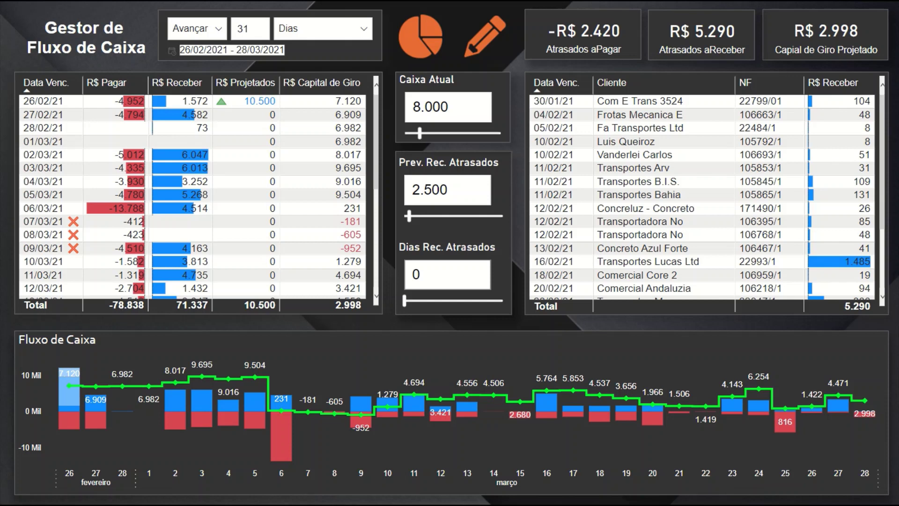
pyautogui.click(415, 274)
pyautogui.write('2')
pyautogui.press('Return')
pyautogui.moveTo(407, 300); pyautogui.dragTo(412, 300)
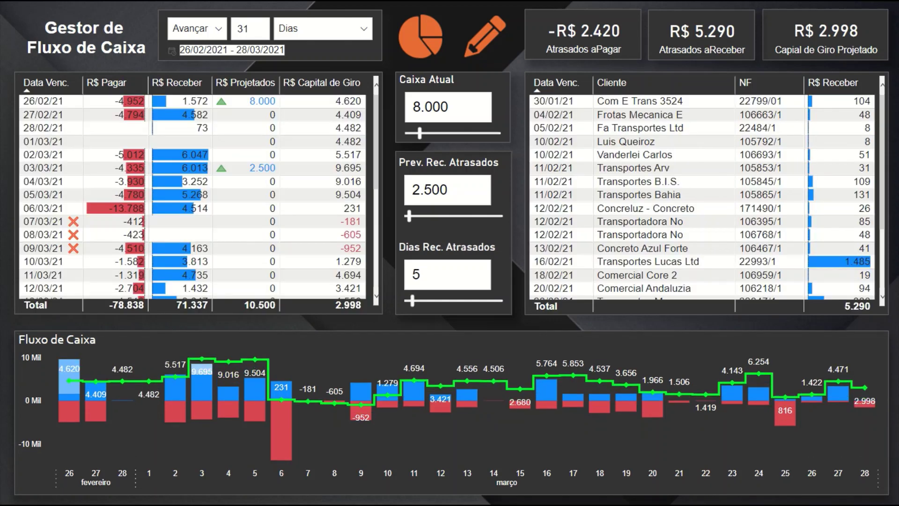
# Recheck the overdue receivables table and switch the report back to the donut chart view.
pyautogui.scroll(-3, 656, 251)
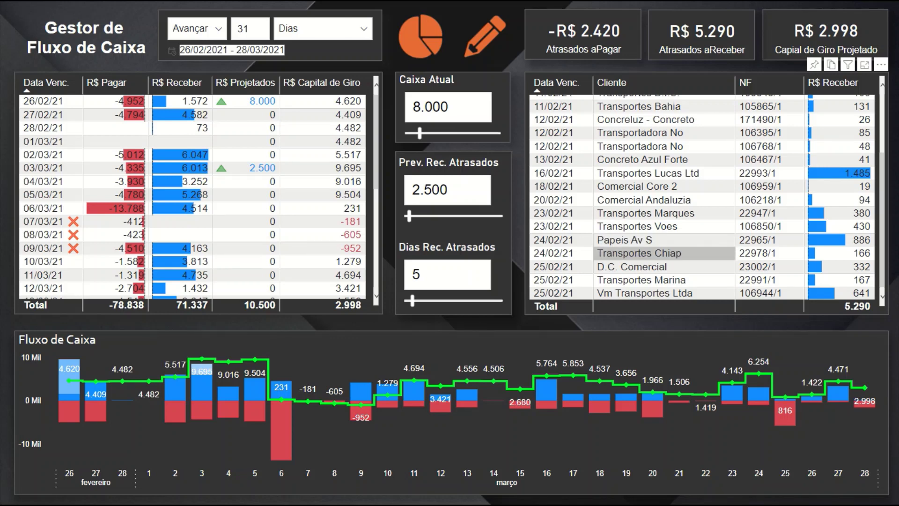
pyautogui.scroll(3, 838, 211)
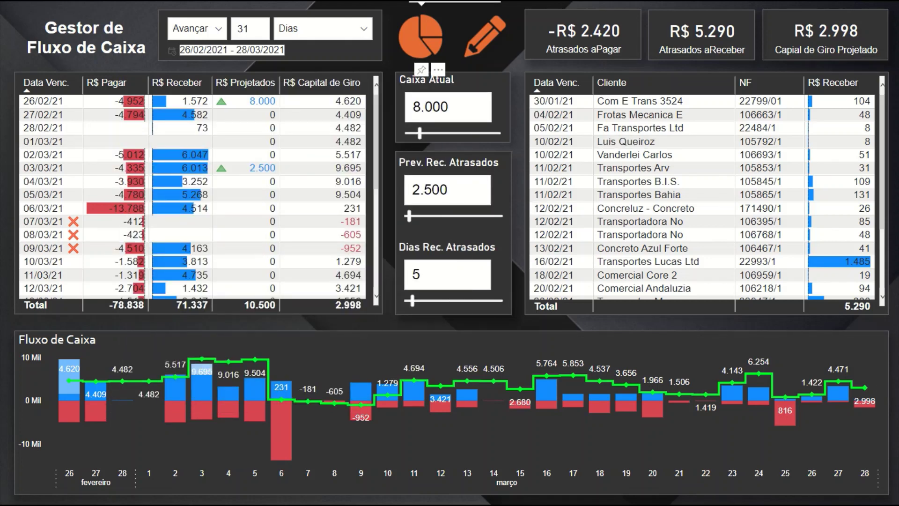
pyautogui.click(420, 36)
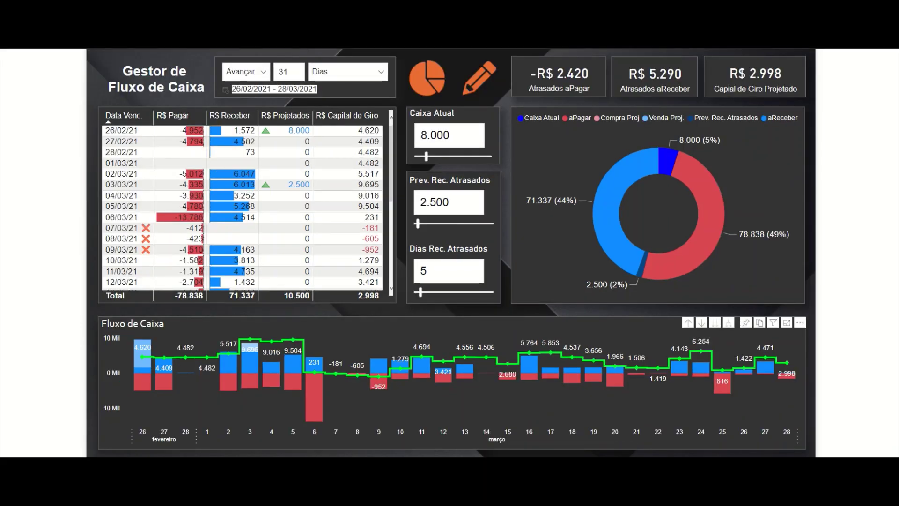
# Inspect the Fluxo de Caixa chart's daily details and the daily cash table in expanded view, and return to the report.
pyautogui.click(787, 322)
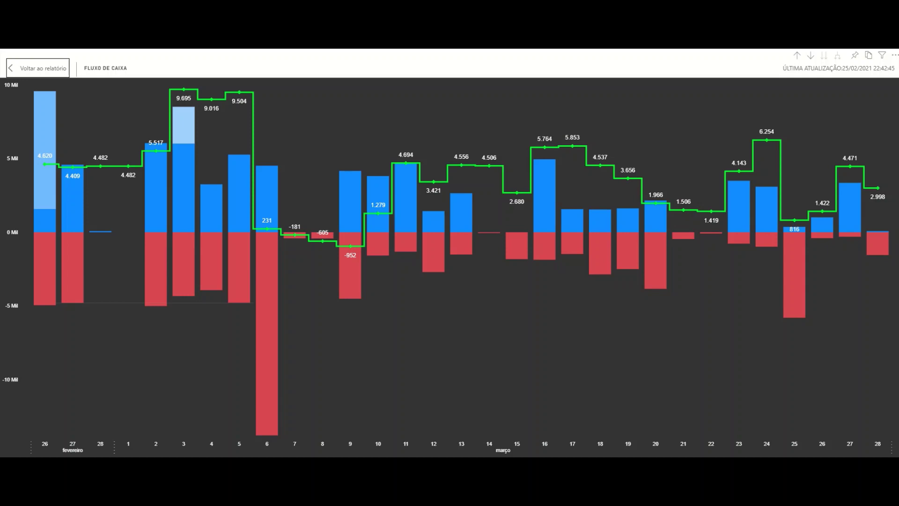
pyautogui.moveTo(241, 225)
pyautogui.moveTo(361, 287)
pyautogui.moveTo(647, 280)
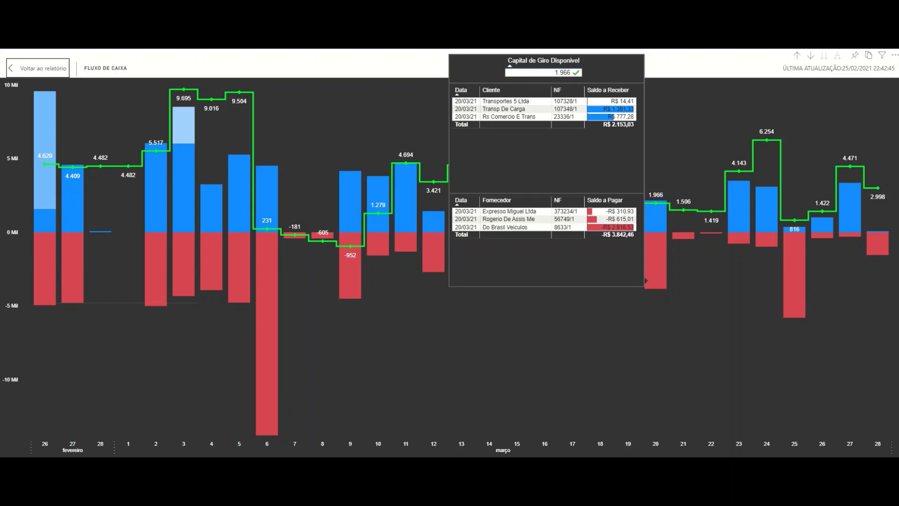
pyautogui.moveTo(782, 311)
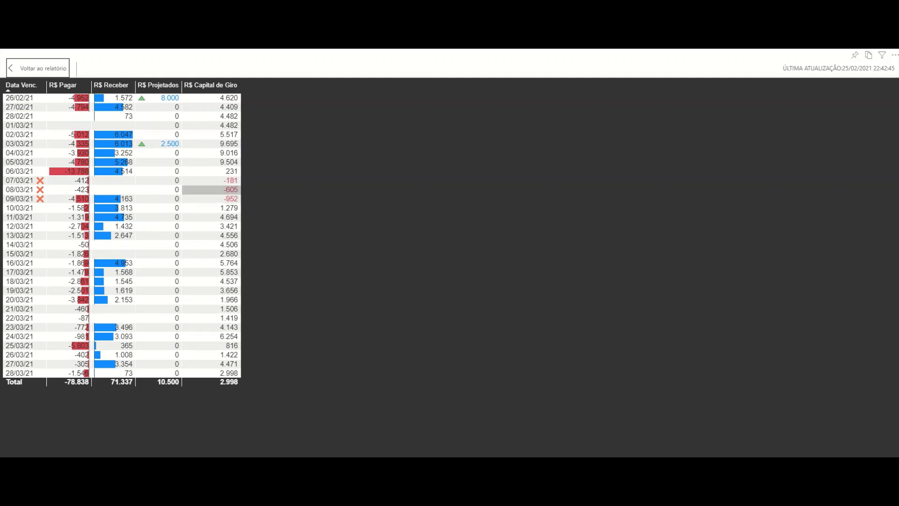
pyautogui.moveTo(229, 183)
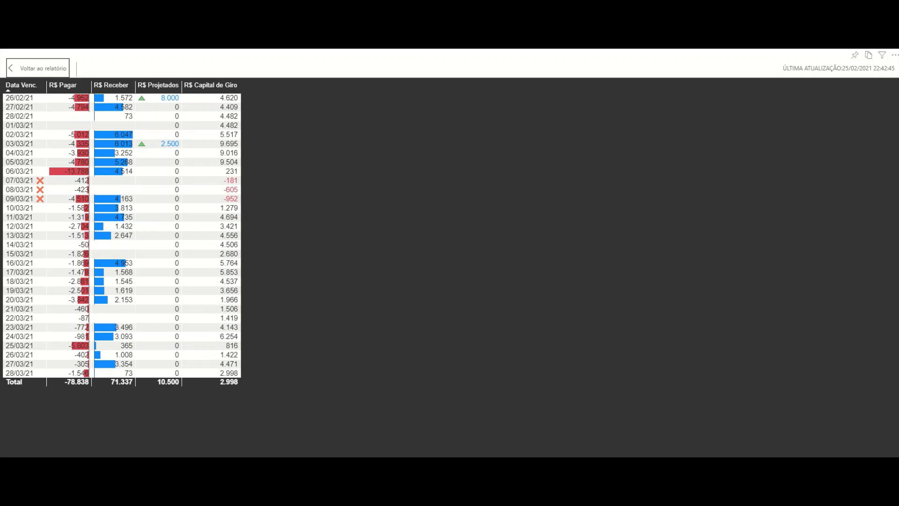
pyautogui.click(38, 69)
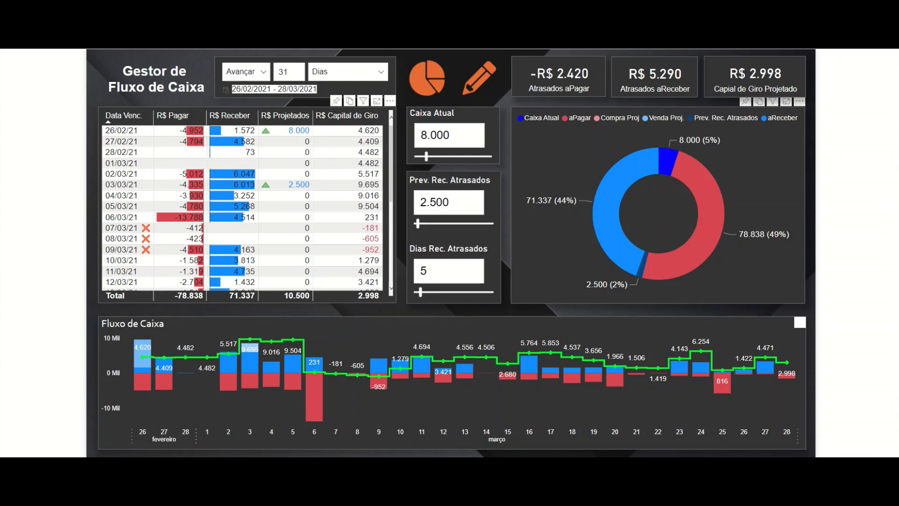
# Review projected amounts and working capital for every date in the daily cash flow table.
pyautogui.moveTo(763, 241)
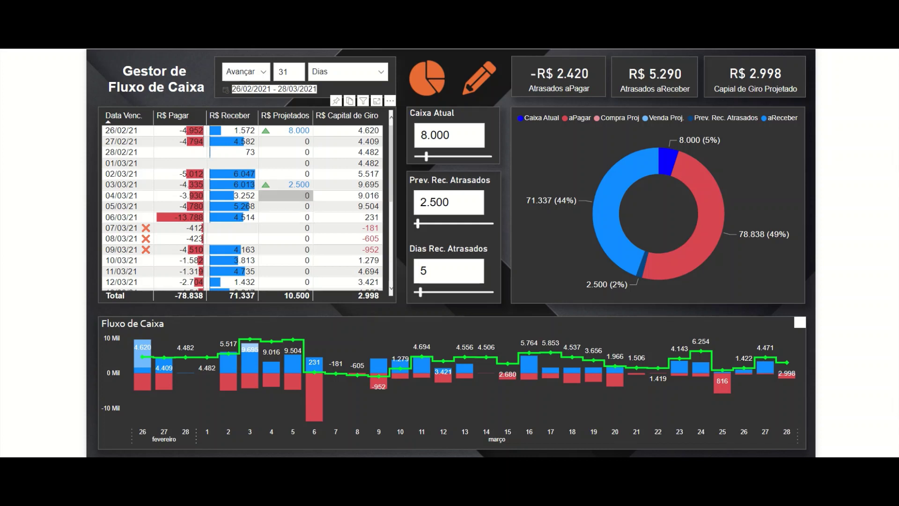
pyautogui.scroll(-5, 347, 188)
pyautogui.scroll(5, 347, 186)
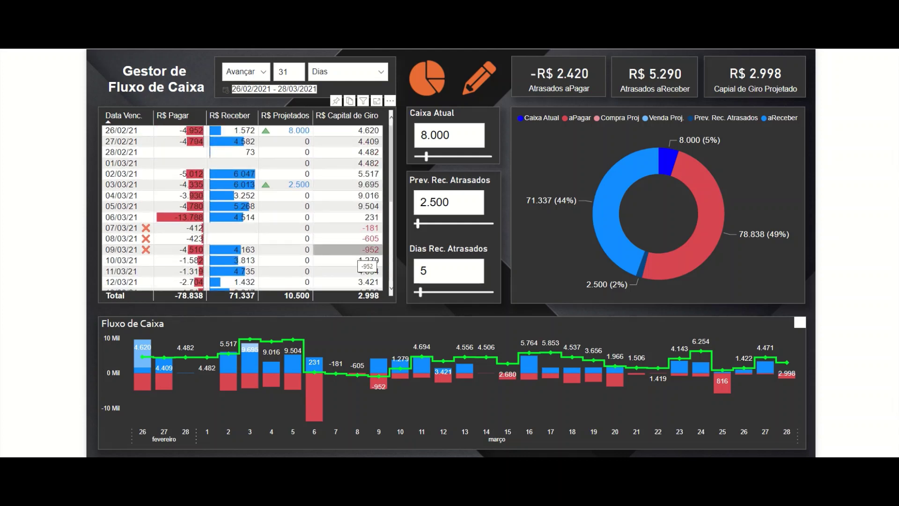
pyautogui.scroll(-5, 356, 249)
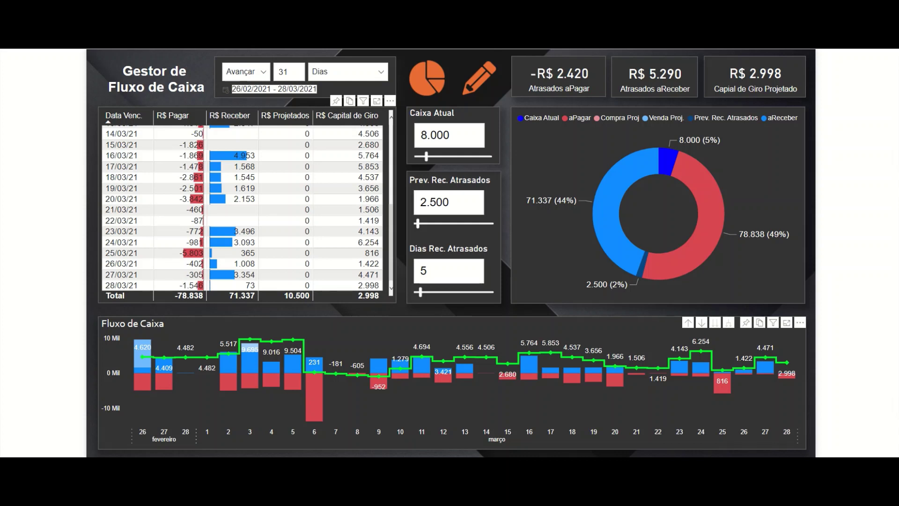
pyautogui.scroll(6, 178, 230)
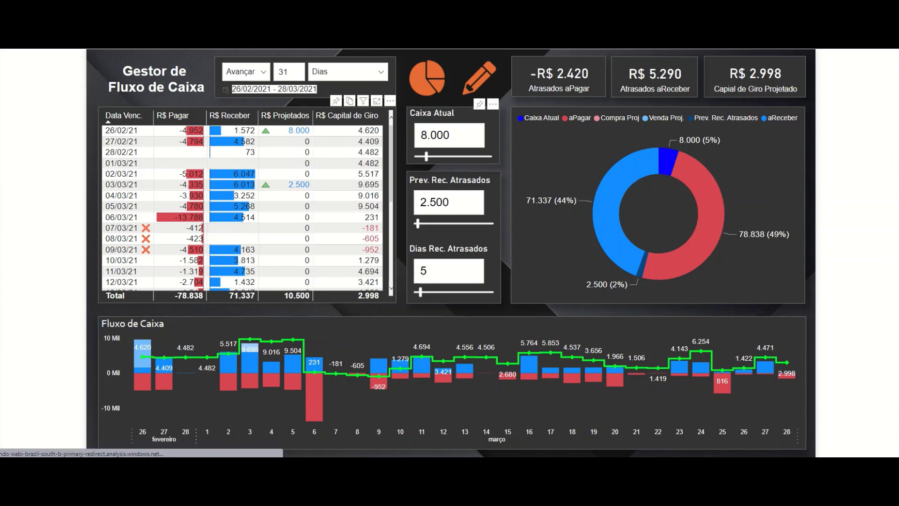
# Open the projection entry fields and enter Saída 1 as 3.400 with Dias set to 18.
pyautogui.click(478, 77)
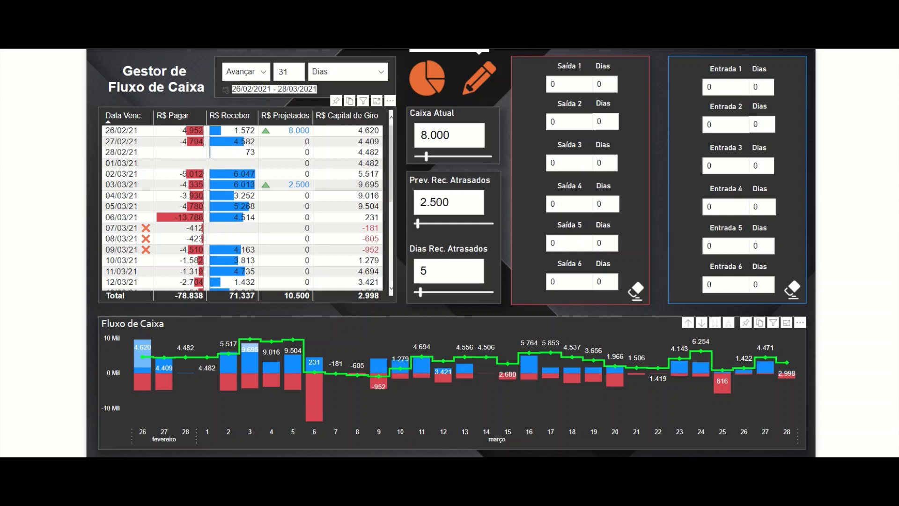
pyautogui.moveTo(529, 368)
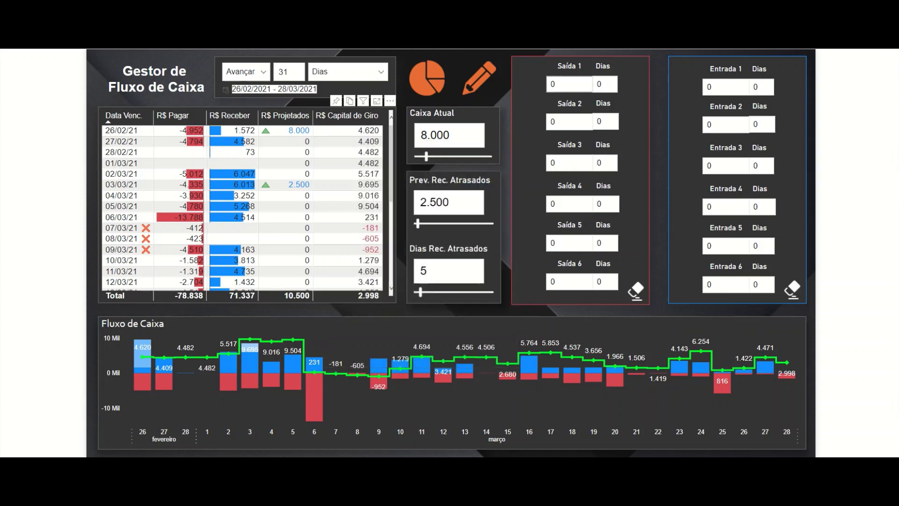
pyautogui.click(553, 84)
pyautogui.write('3400')
pyautogui.press('Return')
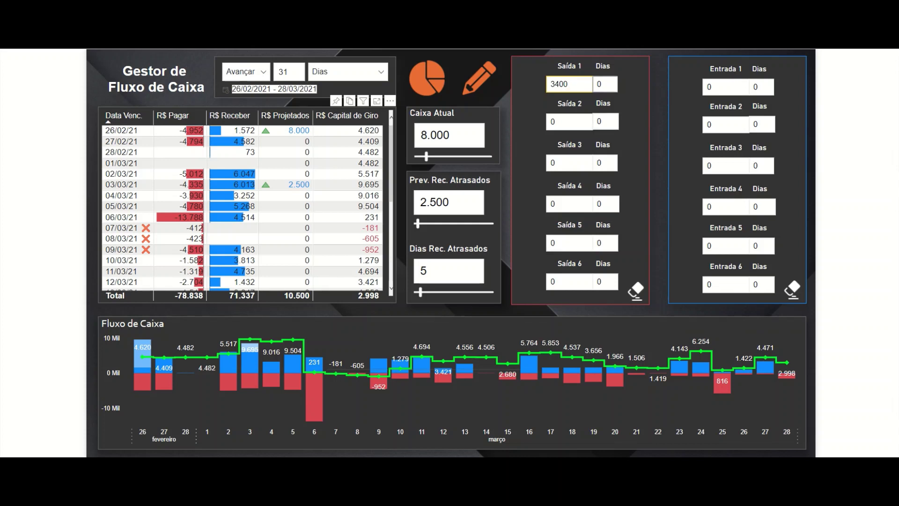
pyautogui.press('Tab')
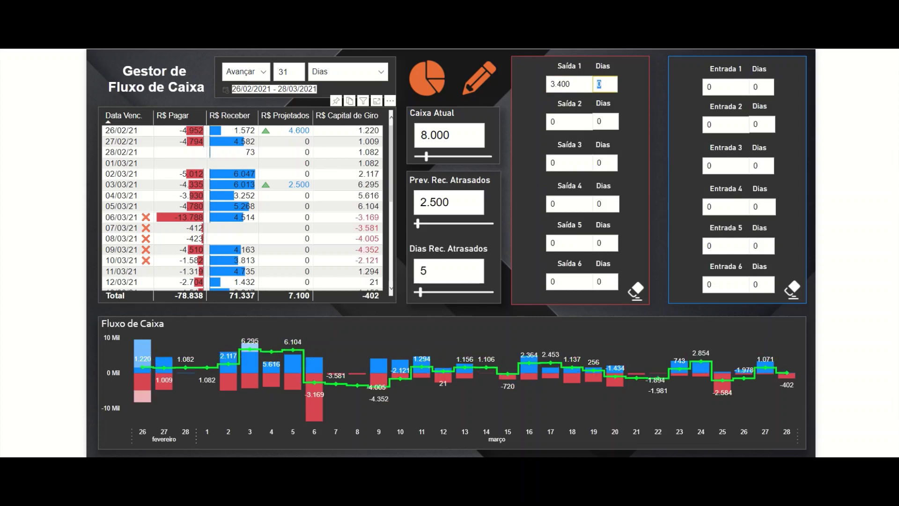
pyautogui.write('19')
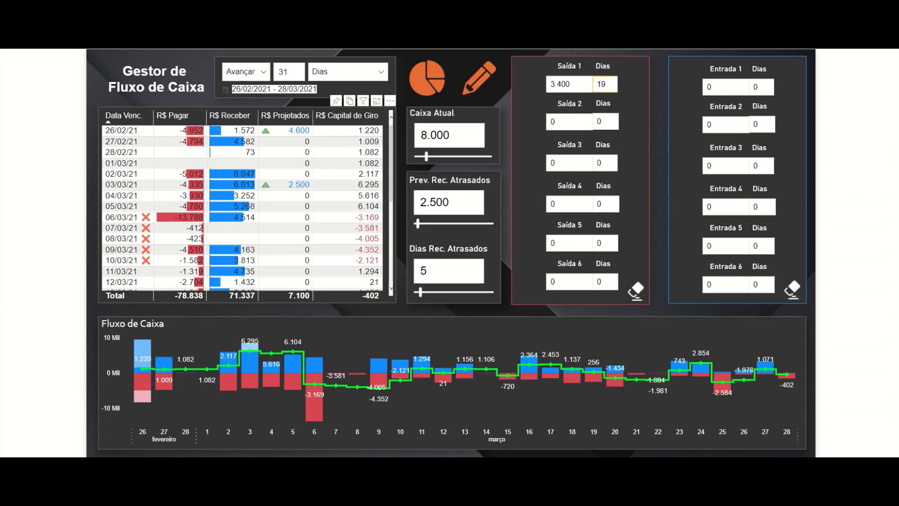
pyautogui.press('Return')
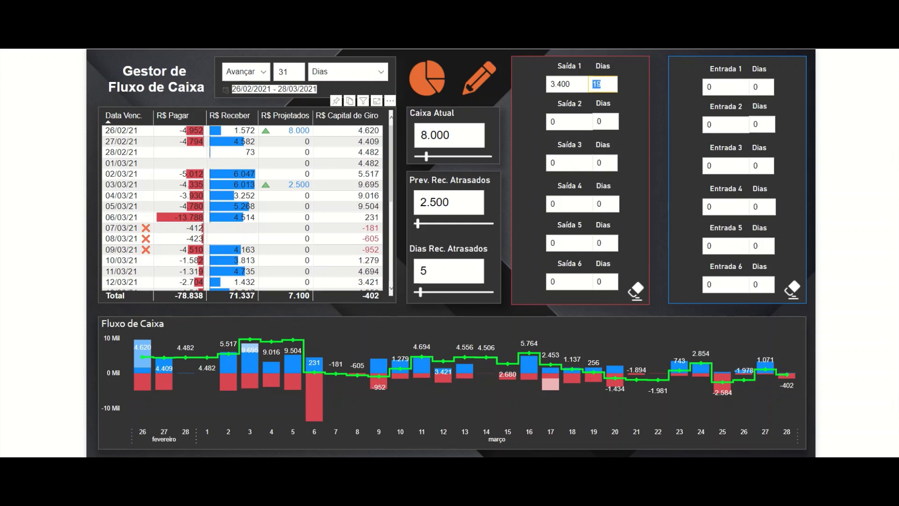
pyautogui.write('18')
pyautogui.press('Return')
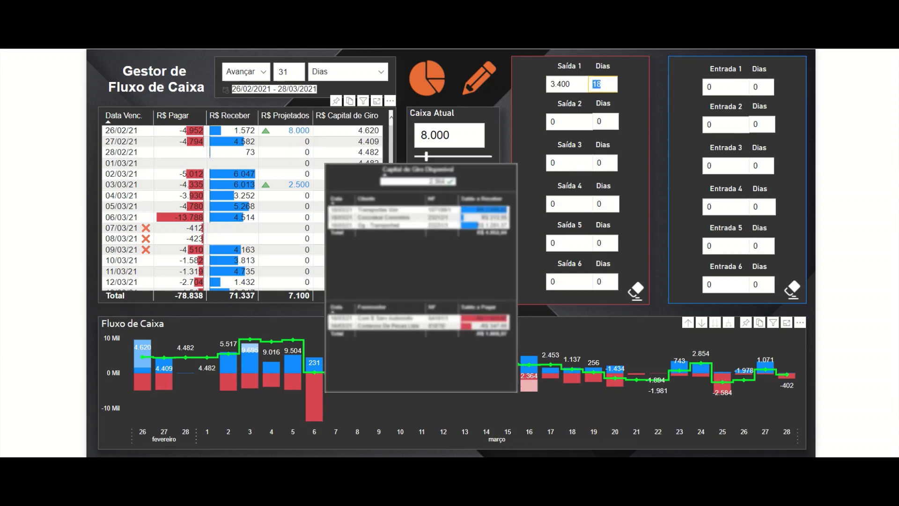
# Enter Entrada 1 as 3.200 with Dias set to 2, and check the projected values in the daily table.
pyautogui.click(721, 87)
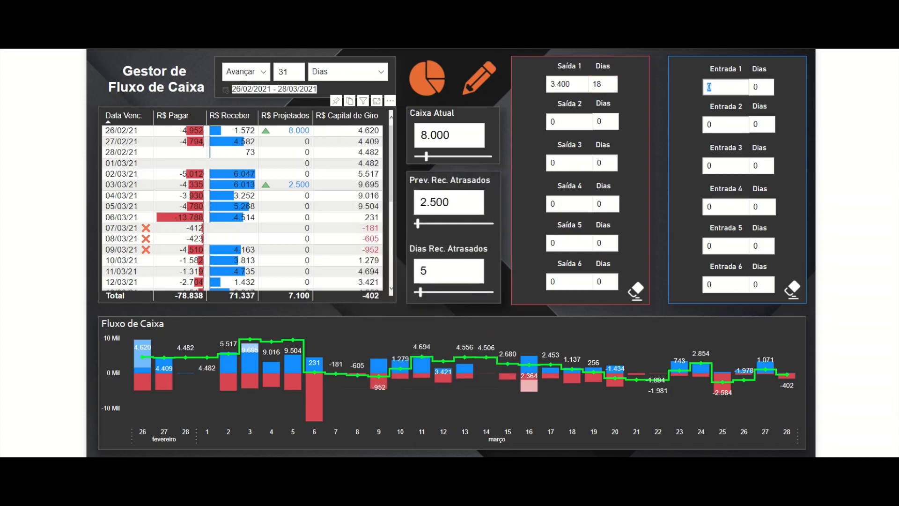
pyautogui.write('3200')
pyautogui.press('Tab')
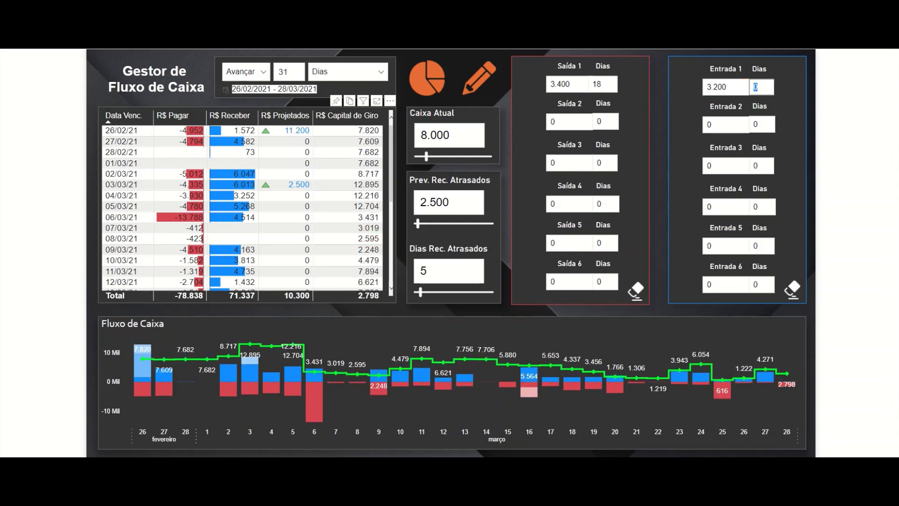
pyautogui.write('2')
pyautogui.hotkey('ctrl', 'a')
pyautogui.press('Return')
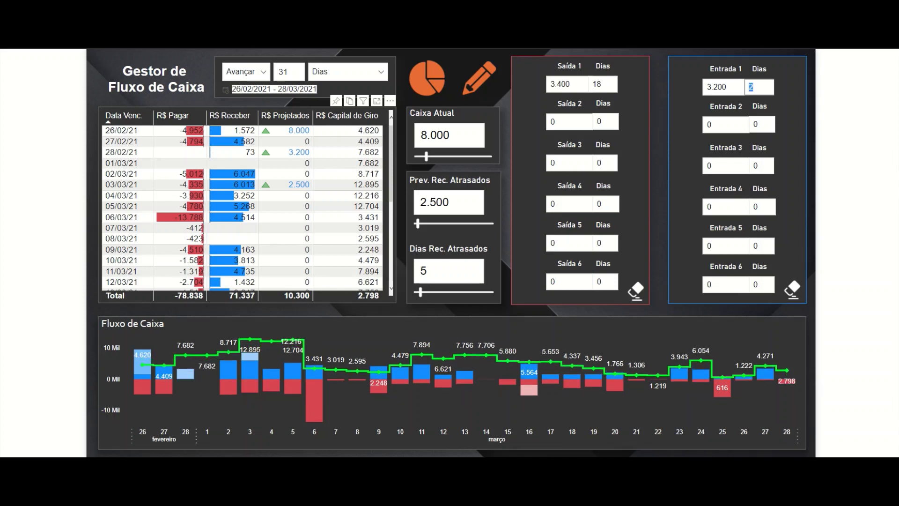
pyautogui.scroll(-5, 178, 198)
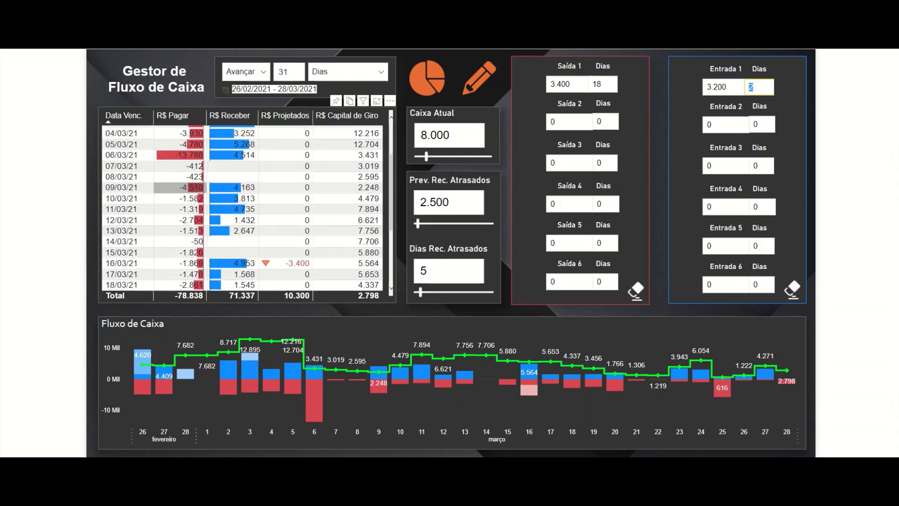
pyautogui.scroll(5, 178, 197)
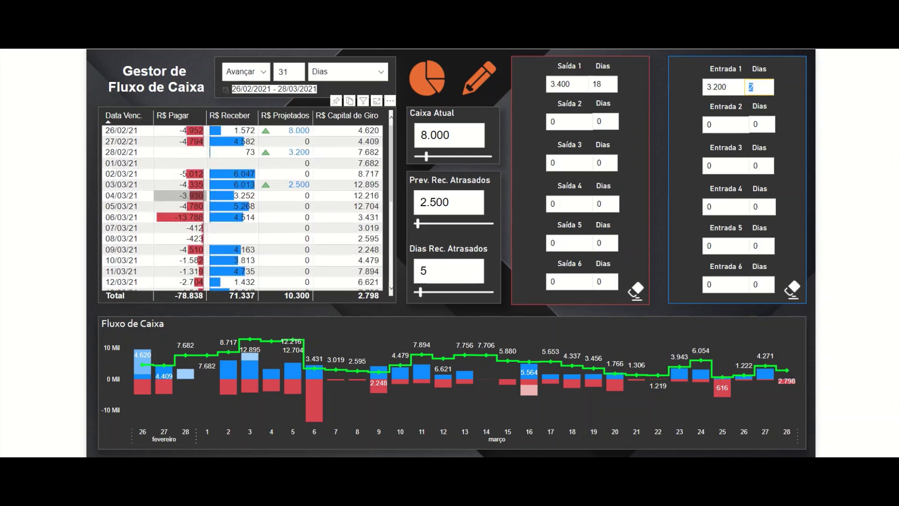
pyautogui.scroll(-5, 126, 190)
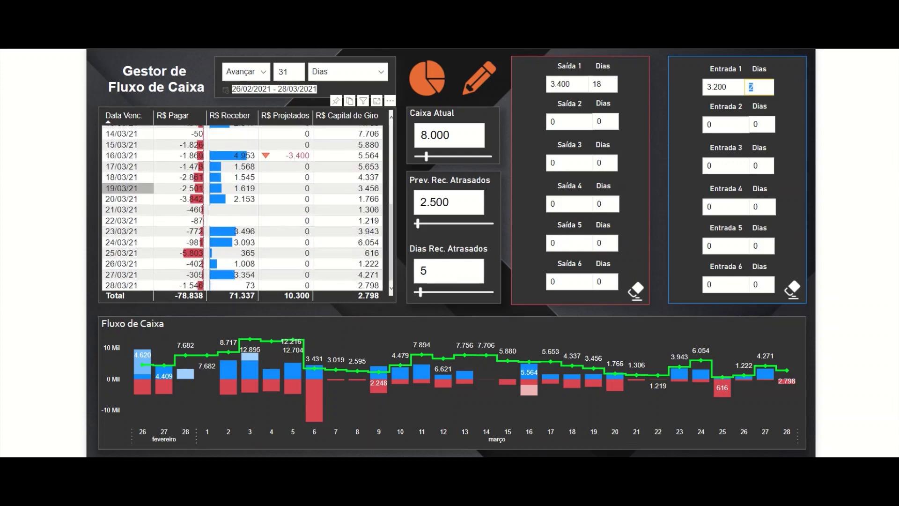
# Review the daily cash table from the first to the last date and show the donut chart overview.
pyautogui.scroll(5, 127, 190)
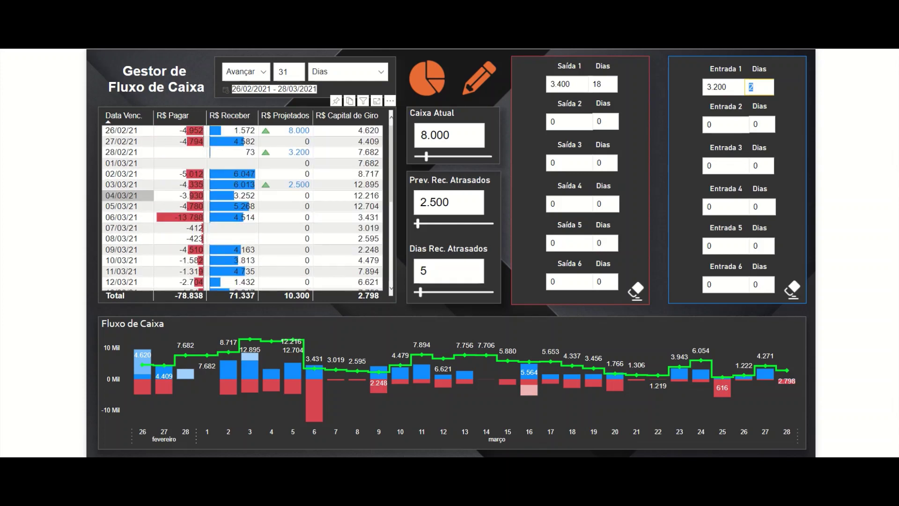
pyautogui.scroll(-5, 127, 190)
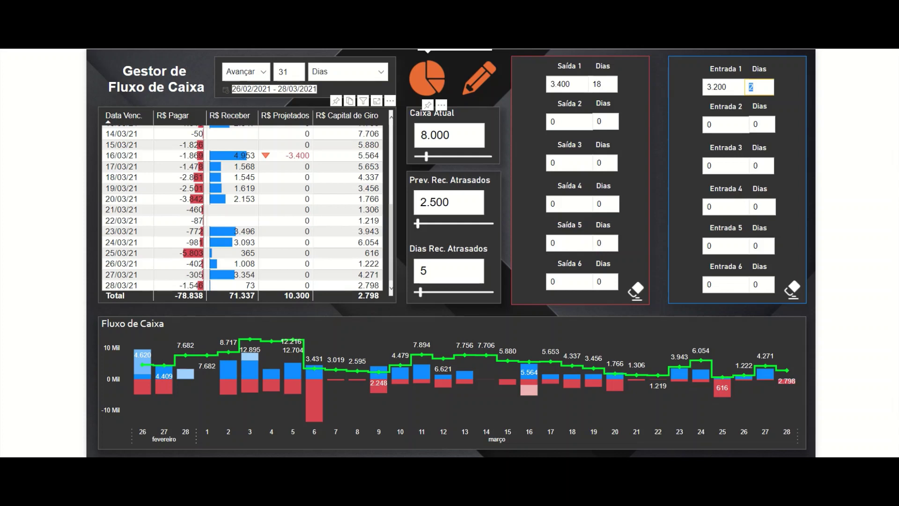
pyautogui.click(427, 77)
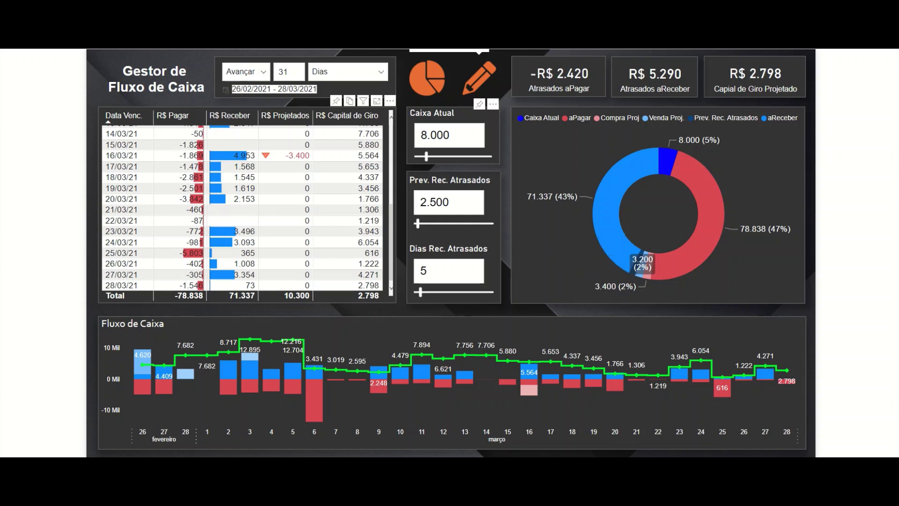
# Reopen the projection entry fields and enter Saída 2 as 5.000, trying Dias at 10 before setting it to 15.
pyautogui.click(479, 77)
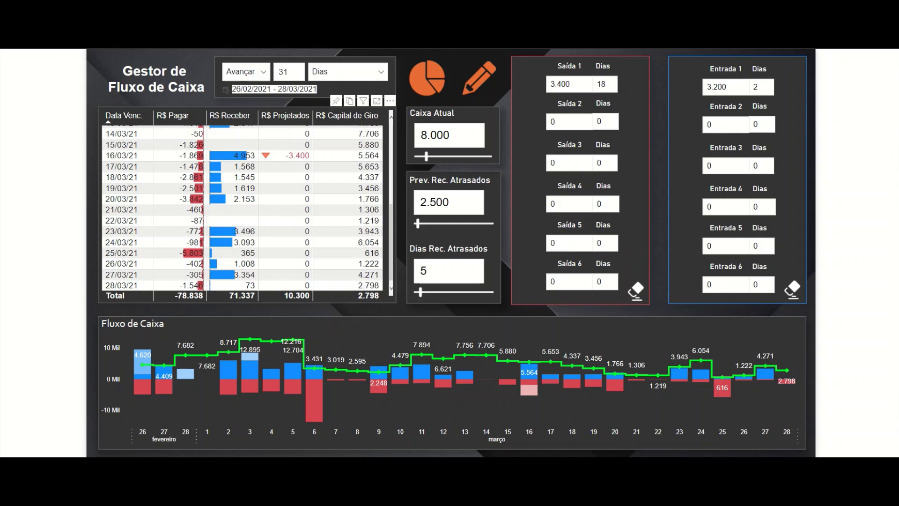
pyautogui.click(569, 122)
pyautogui.hotkey('ctrl', 'a')
pyautogui.write('5000')
pyautogui.press('Tab')
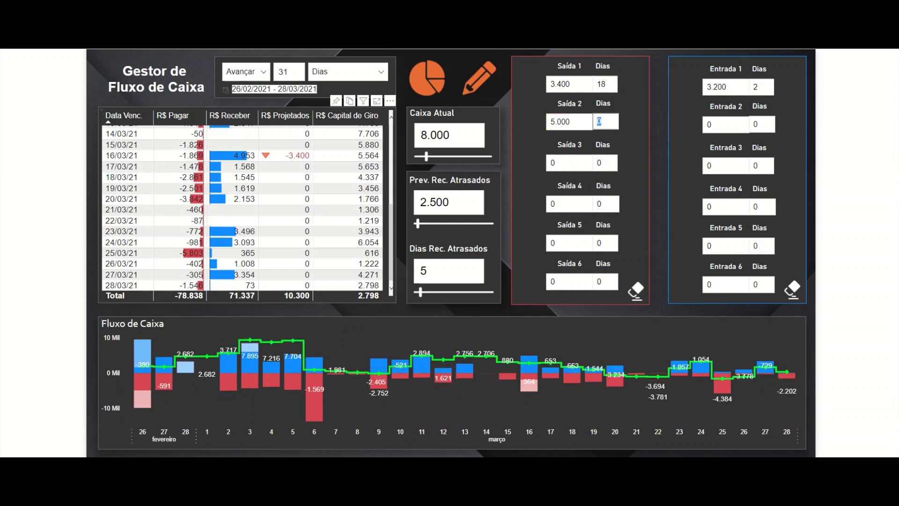
pyautogui.write('10')
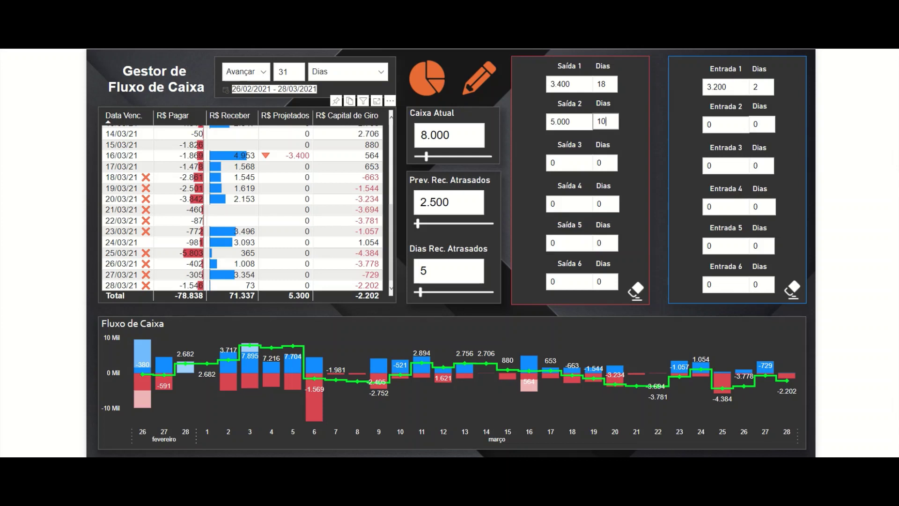
pyautogui.hotkey('ctrl', 'a')
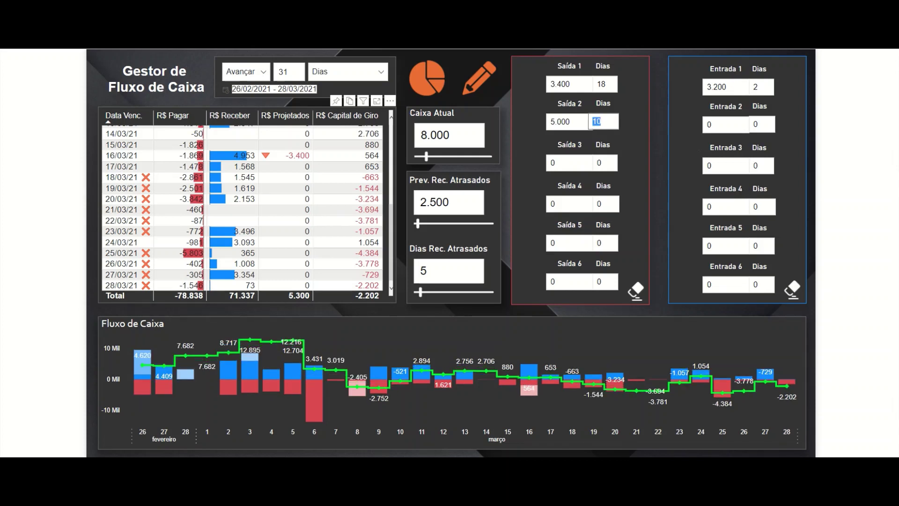
pyautogui.write('15')
pyautogui.press('Return')
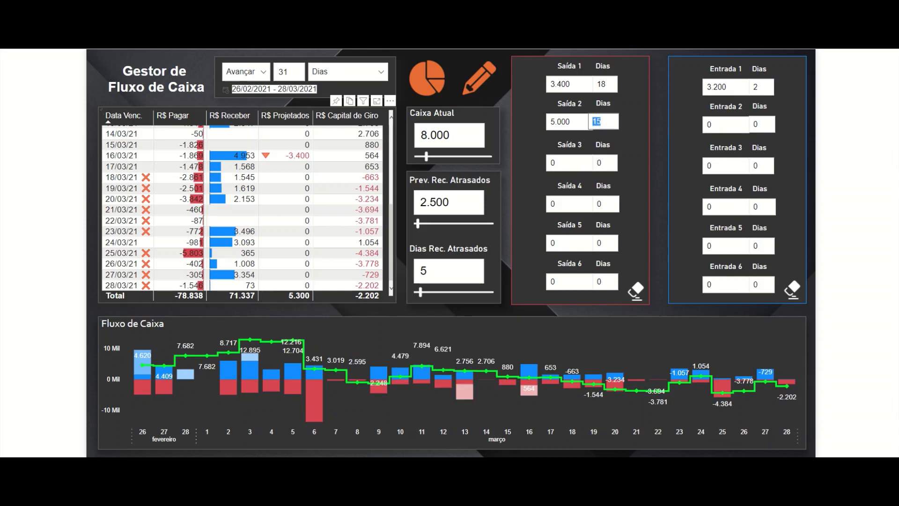
# Inspect the 13 March details in the Fluxo de Caixa chart and review the projected amounts and working capital in the daily table.
pyautogui.moveTo(315, 403)
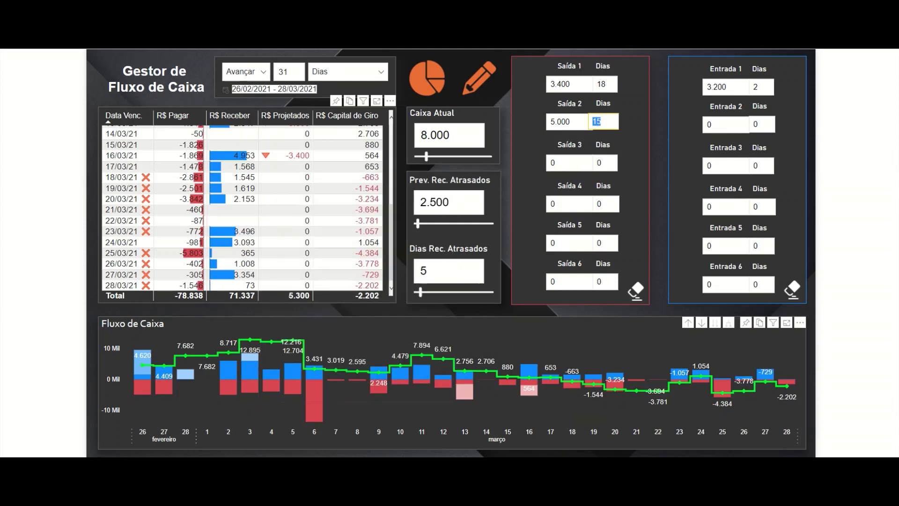
pyautogui.moveTo(465, 375)
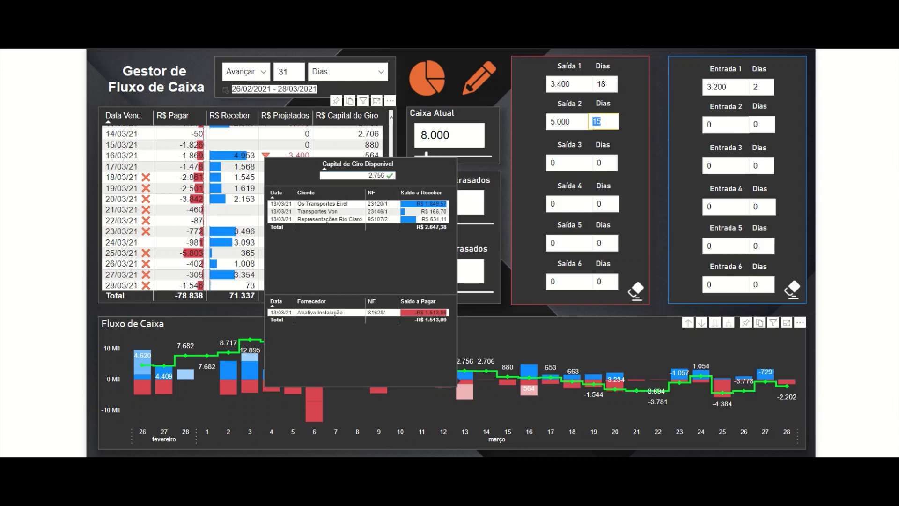
pyautogui.scroll(5, 242, 208)
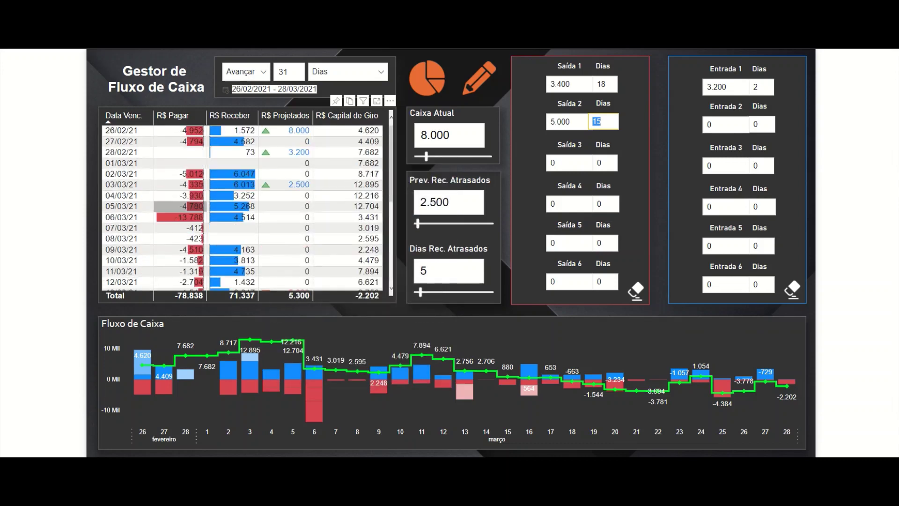
pyautogui.scroll(-5, 178, 206)
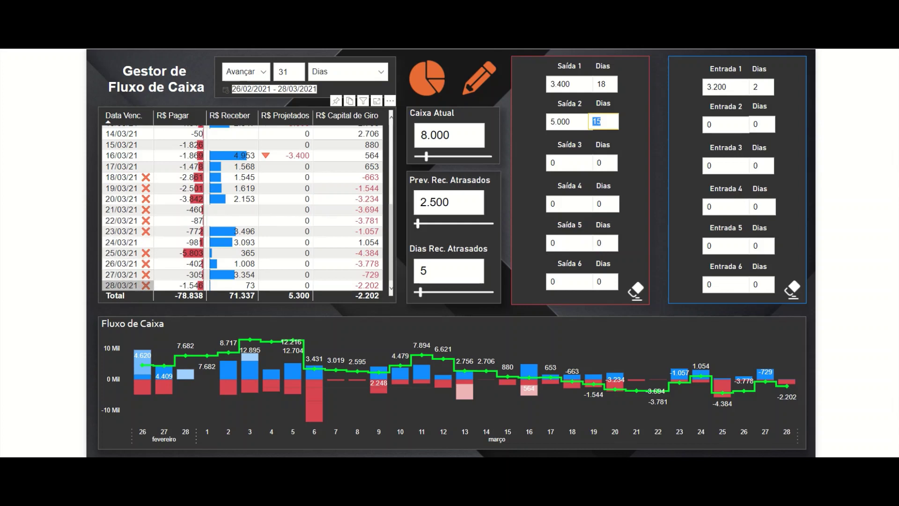
pyautogui.scroll(2, 159, 285)
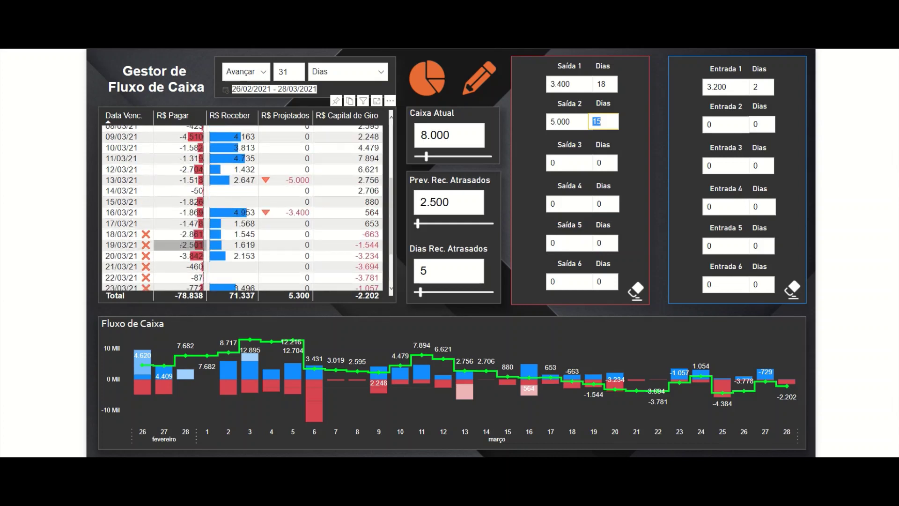
pyautogui.scroll(-2, 243, 208)
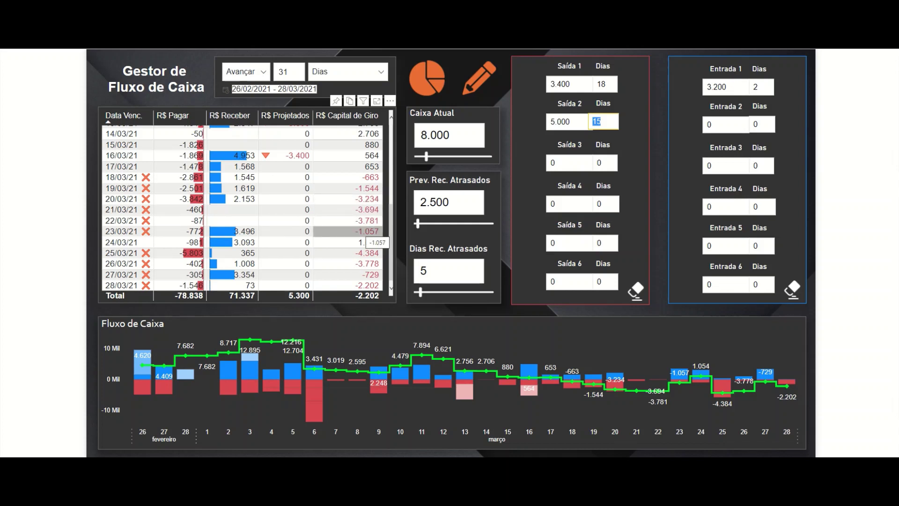
# Enter Entrada 2 as 7.500 with Dias set to 15.
pyautogui.click(710, 124)
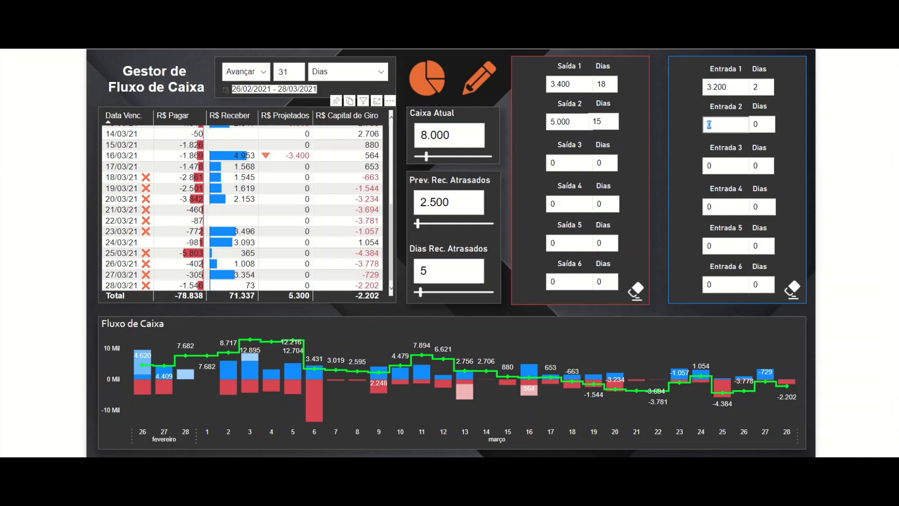
pyautogui.write('7500')
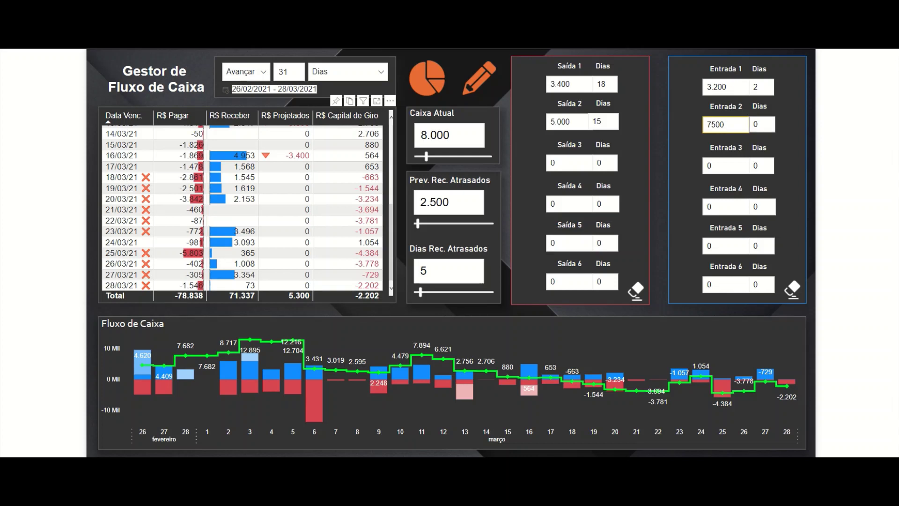
pyautogui.press('Tab')
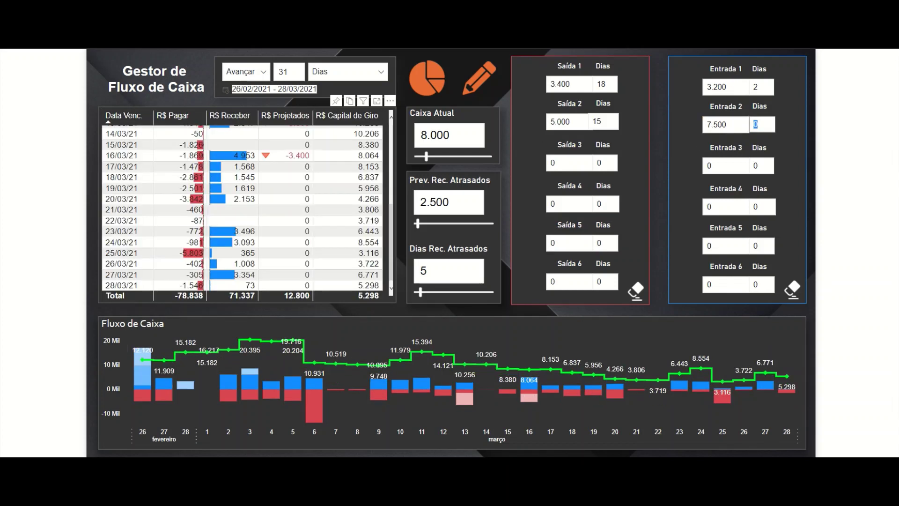
pyautogui.write('15')
pyautogui.doubleClick(745, 124)
pyautogui.press('Return')
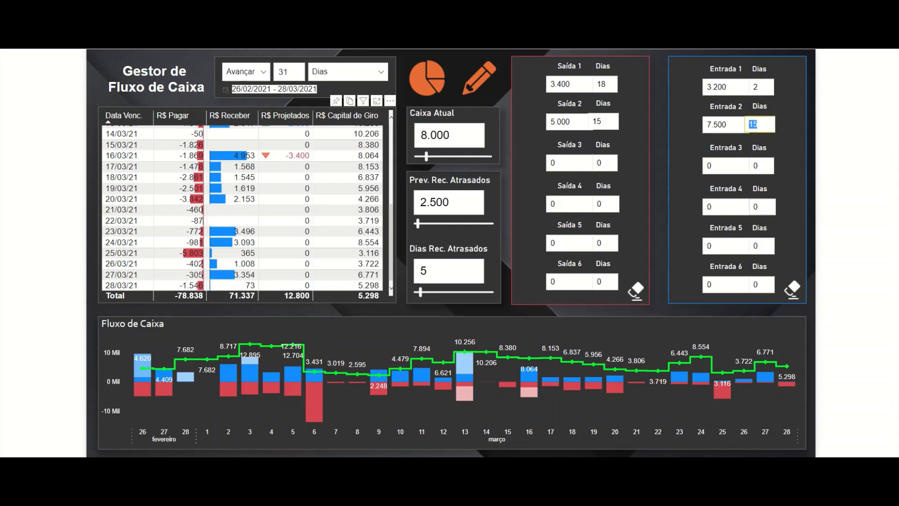
# Clear all Entrada and Saída projections and return to the donut chart overview.
pyautogui.click(792, 290)
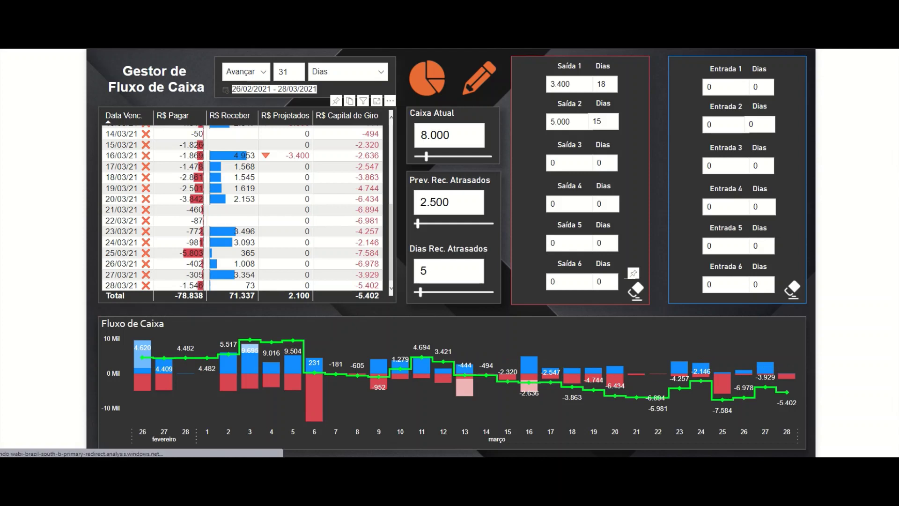
pyautogui.click(636, 291)
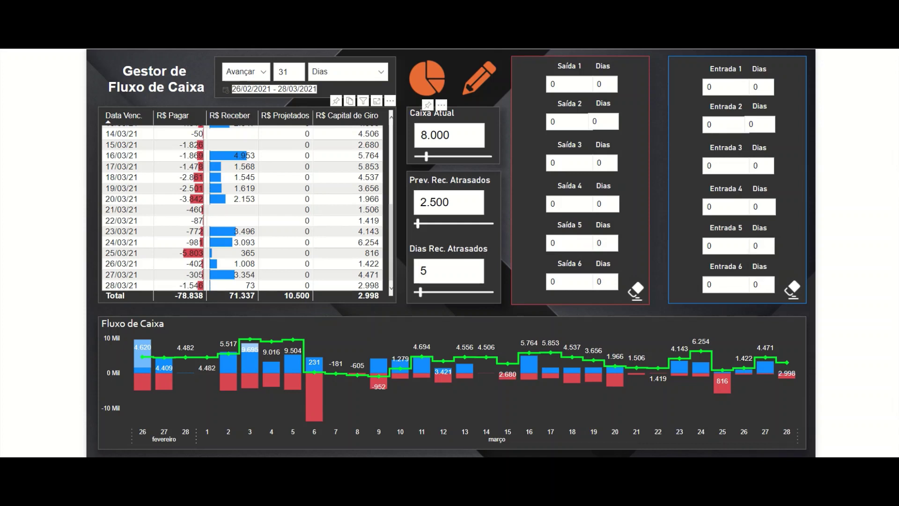
pyautogui.click(427, 78)
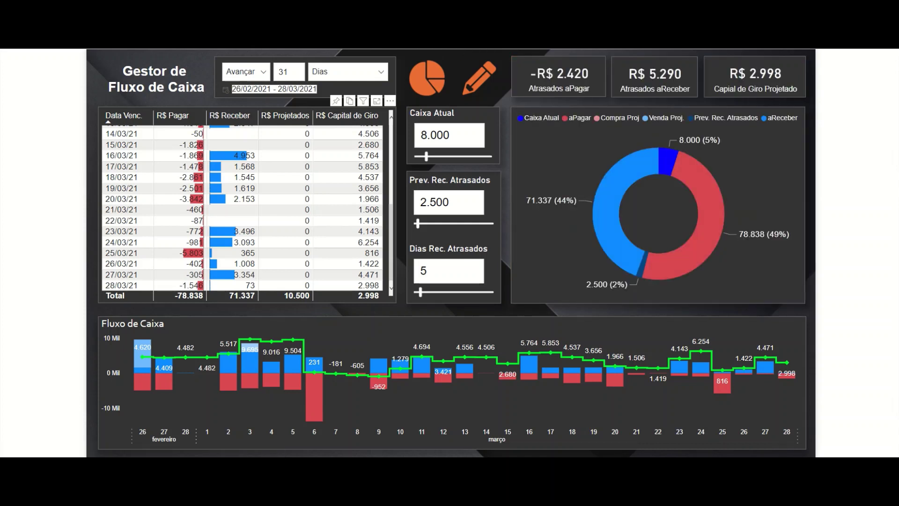
# Set Prev. Rec. Atrasados to 3.100 and Dias Rec. Atrasados to 7.
pyautogui.moveTo(417, 224); pyautogui.dragTo(418, 223)
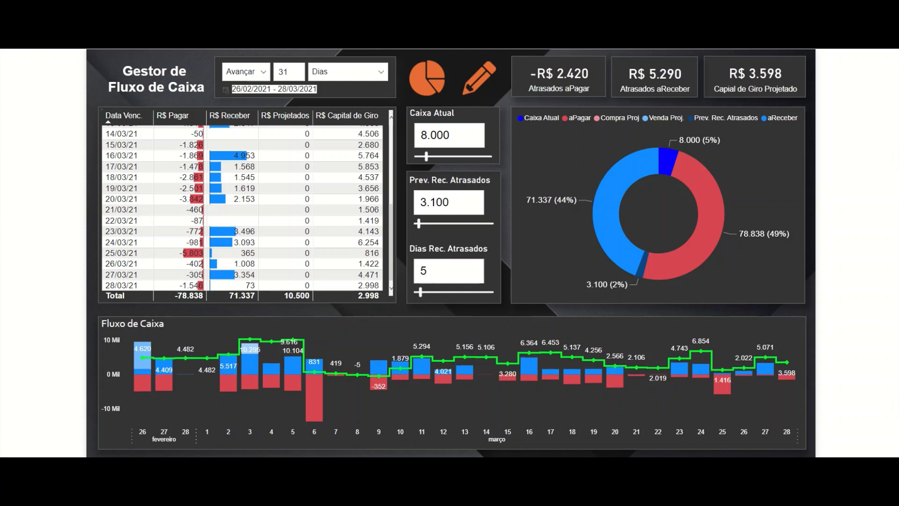
pyautogui.moveTo(420, 292); pyautogui.dragTo(422, 292)
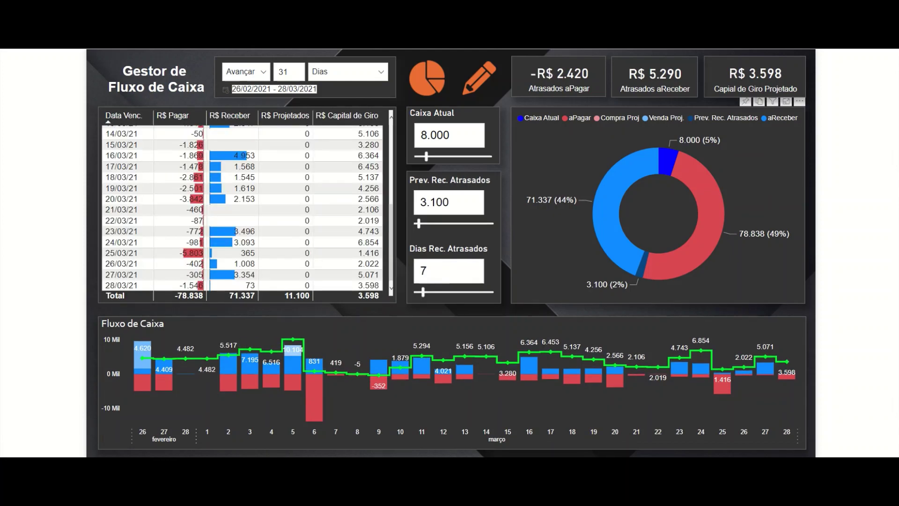